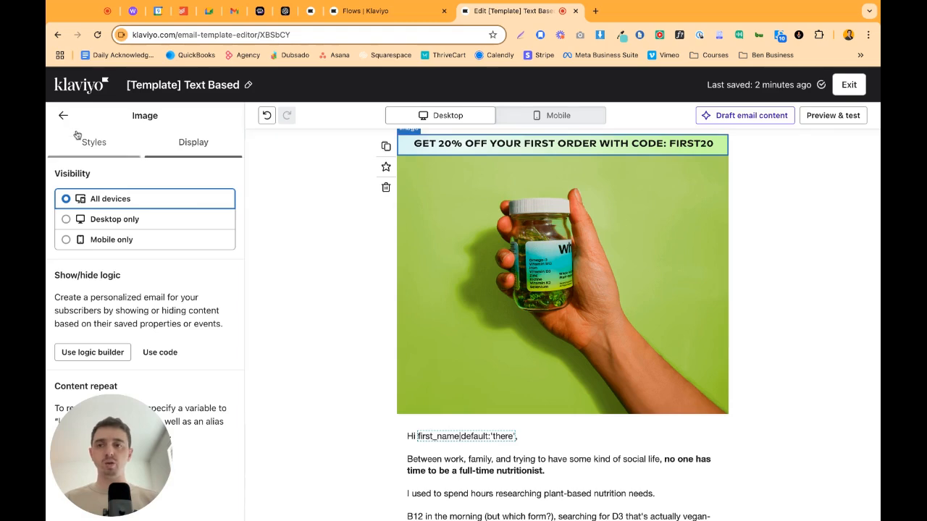
Open the show/hide logic builder for the image banner with the FIRST20 discount code in the email template.
scroll(438, 347, down, 2)
scroll(460, 280, up, 2)
scroll(474, 415, down, 2)
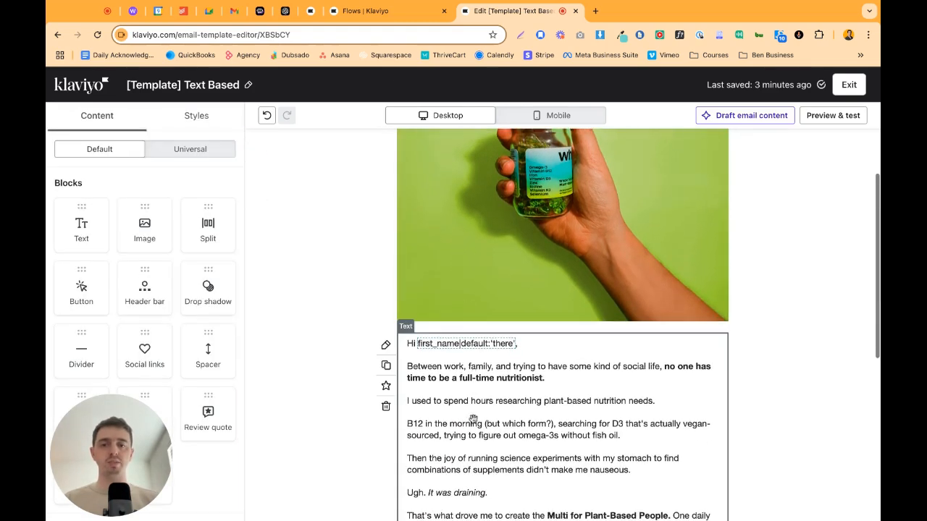
click(473, 415)
scroll(472, 422, up, 2)
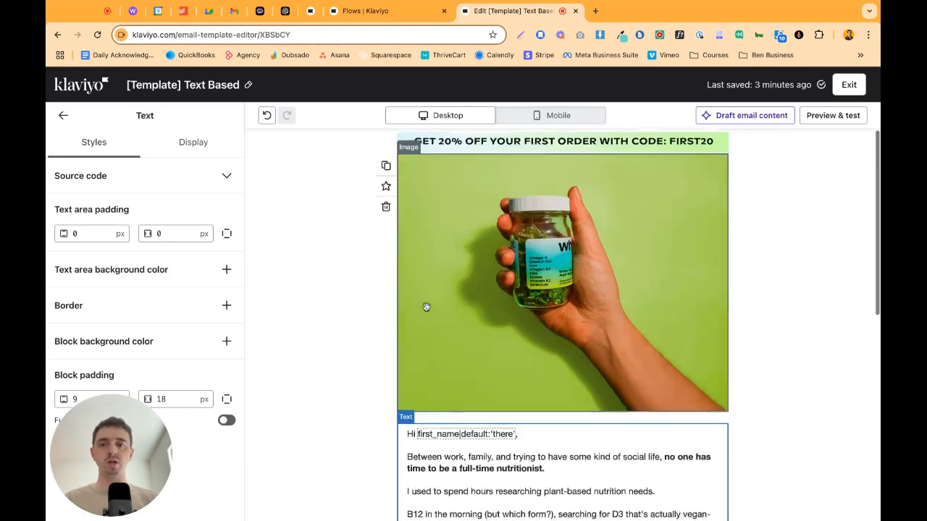
click(494, 229)
click(513, 145)
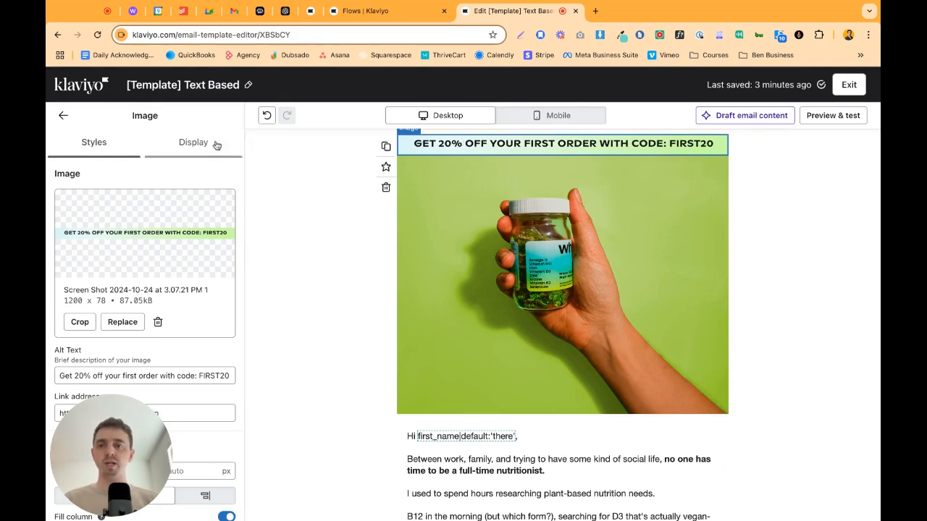
click(193, 143)
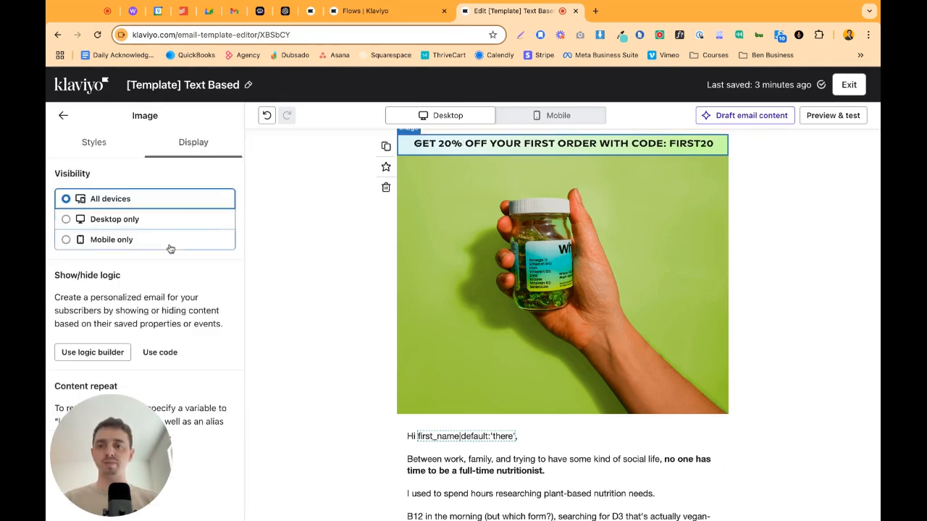
click(102, 352)
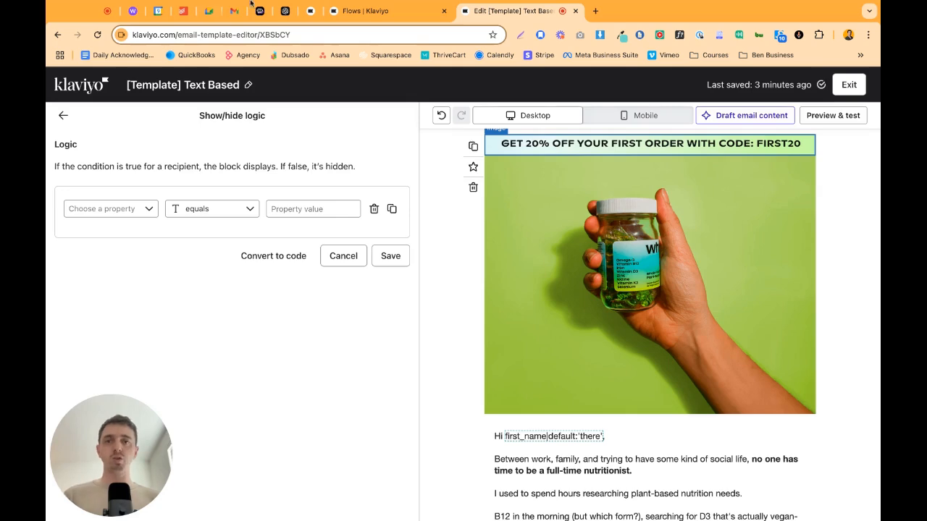
Switch to the segment editor browser tab and update the Customer - Tag Trigger Segment, keeping its name and Placed Order condition.
click(307, 10)
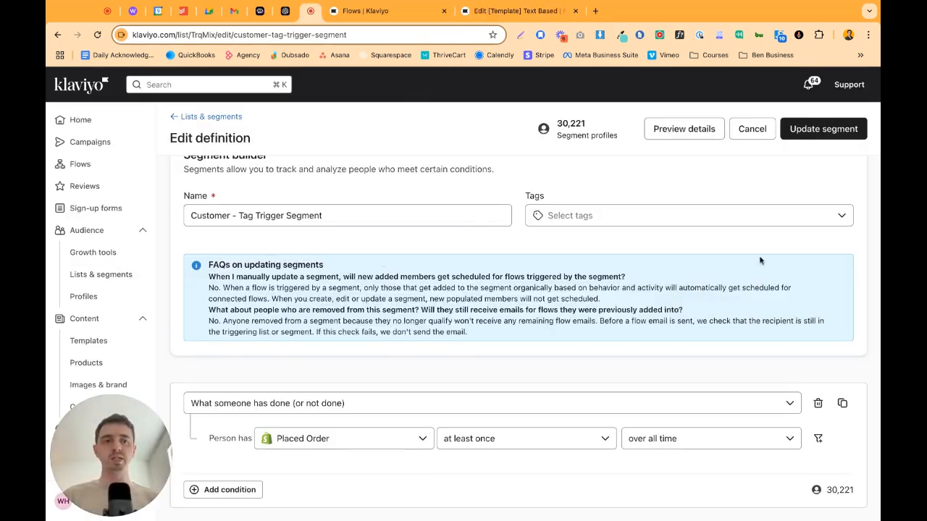
click(348, 214)
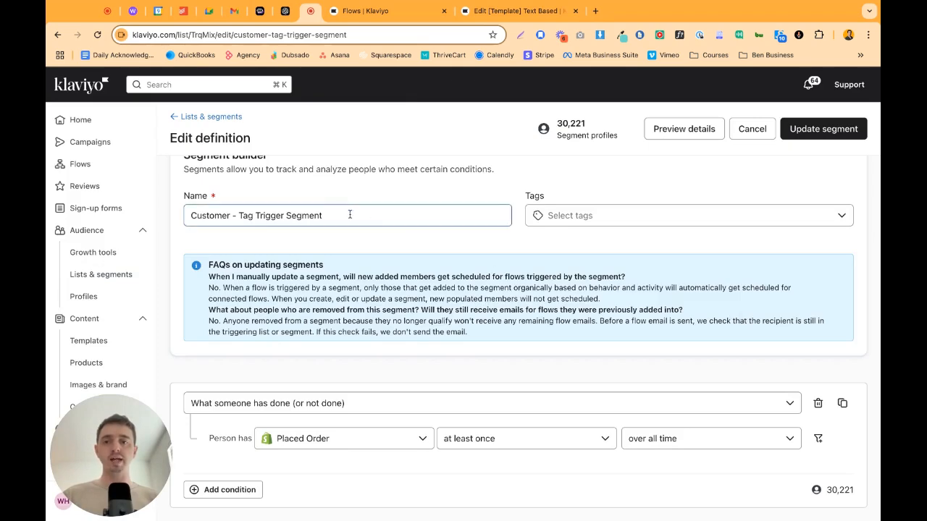
triple_click(350, 214)
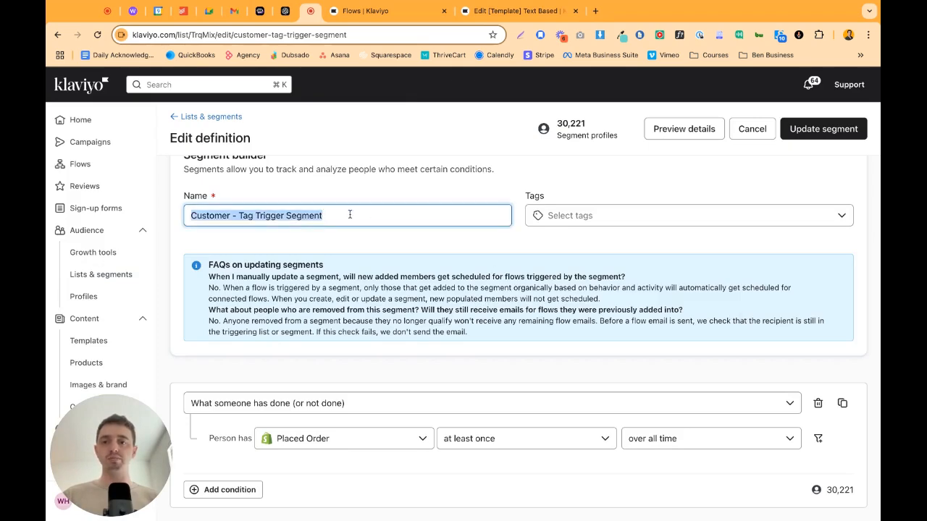
click(246, 223)
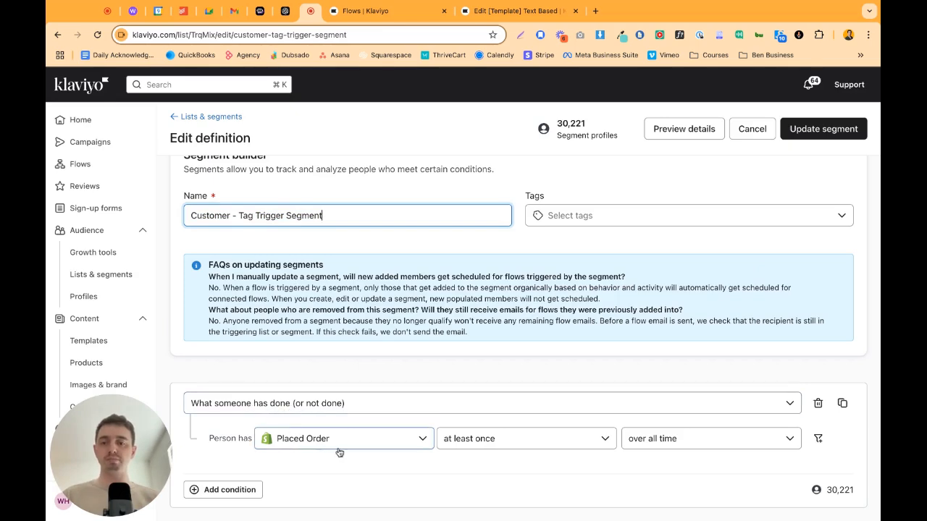
click(836, 134)
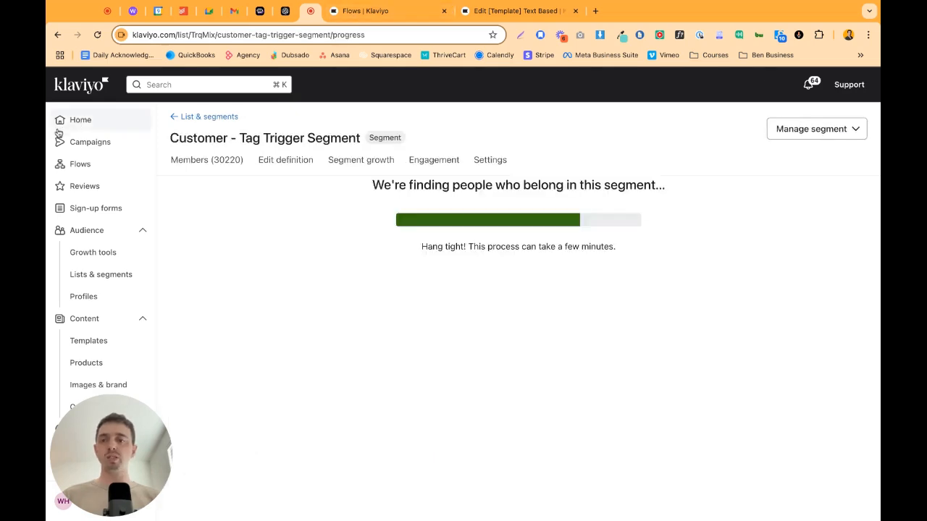
Create a flow manually with the name "Example - Customer Tag".
click(81, 161)
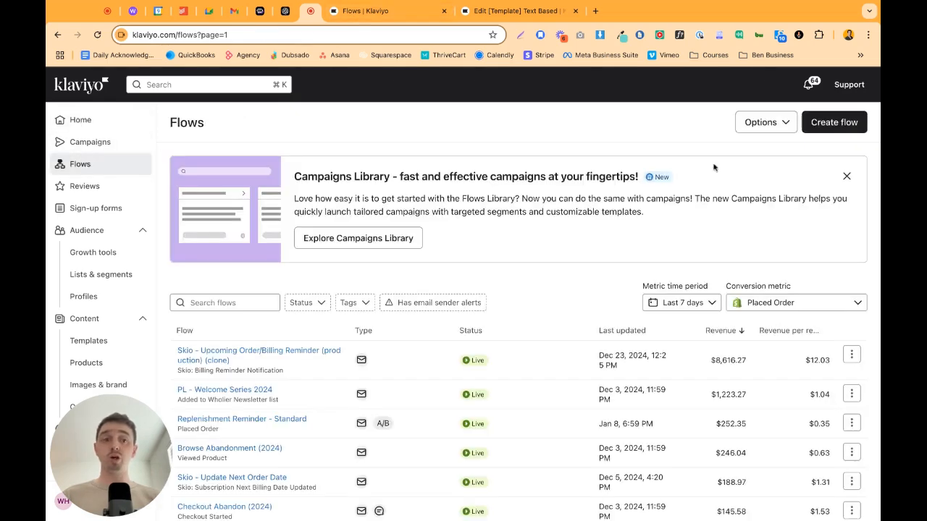
click(826, 122)
text(Example - Customer Tag)
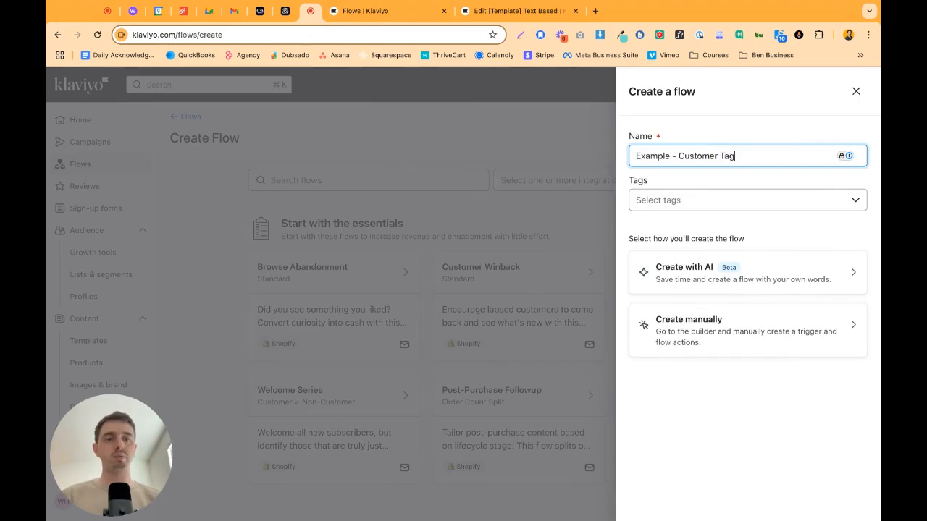
click(694, 331)
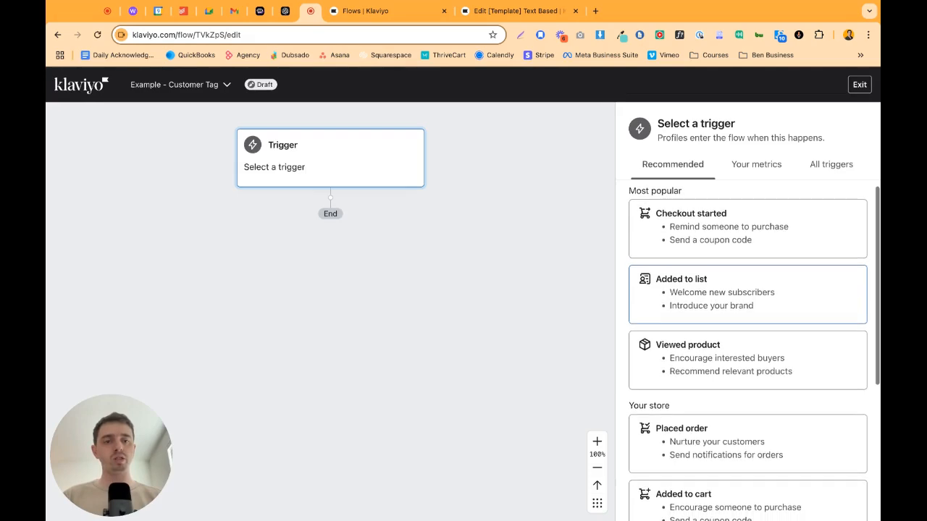
Set the flow's trigger to Added to segment with Customer - Tag Trigger Segment, and confirm and save it.
scroll(718, 313, down, 3)
scroll(681, 348, down, 2)
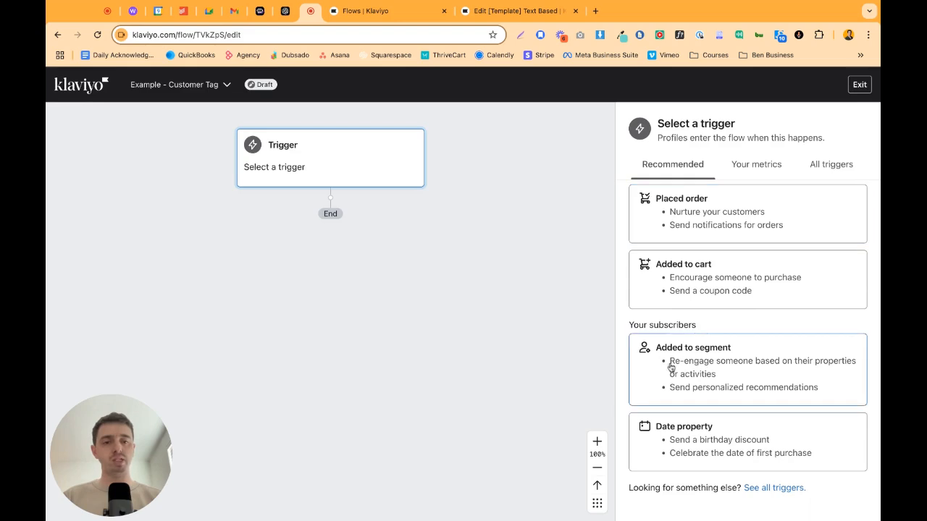
click(692, 365)
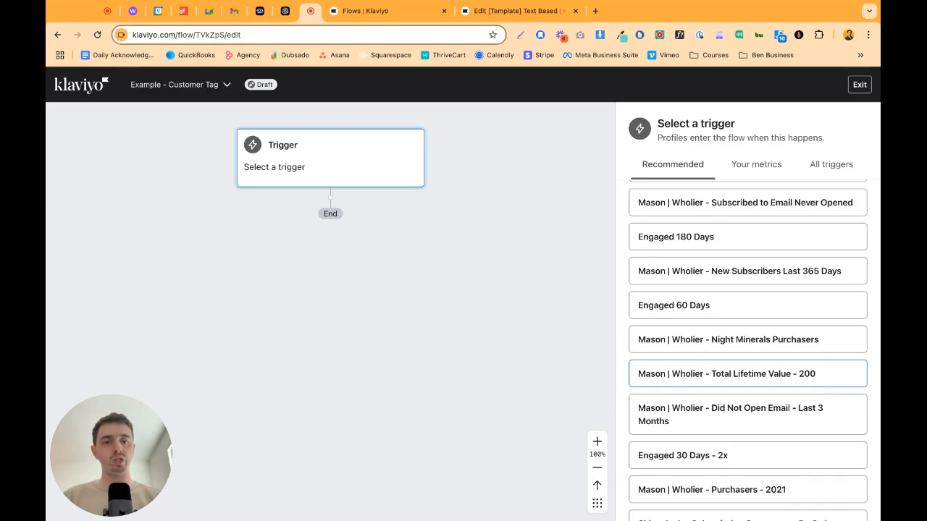
scroll(747, 366, down, 5)
scroll(681, 341, down, 2)
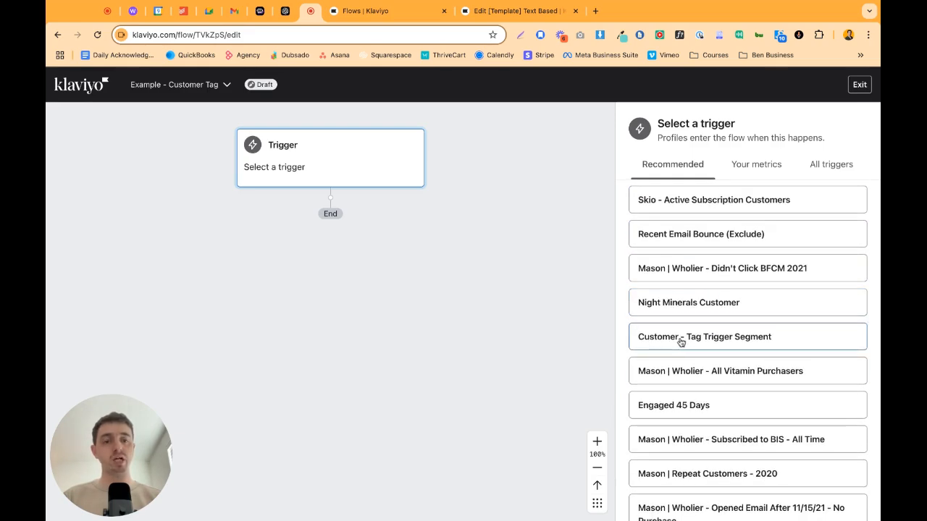
click(717, 342)
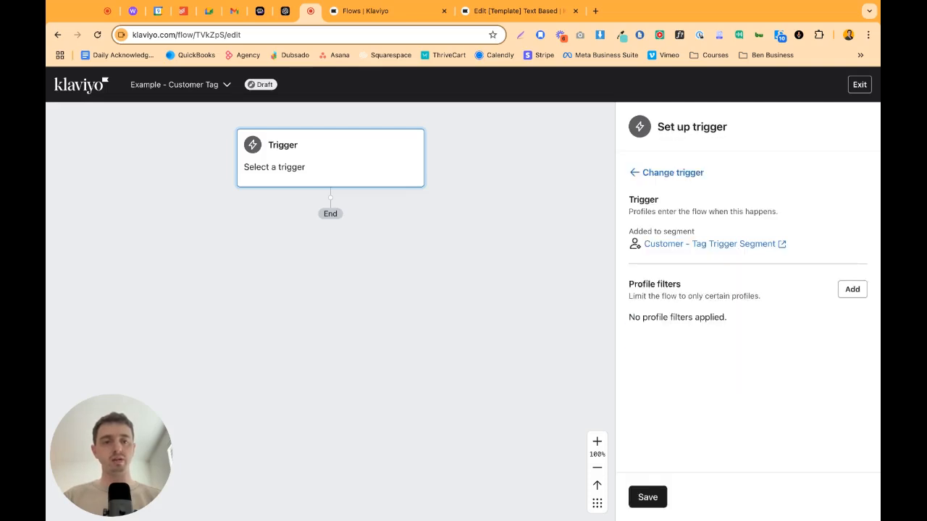
click(648, 496)
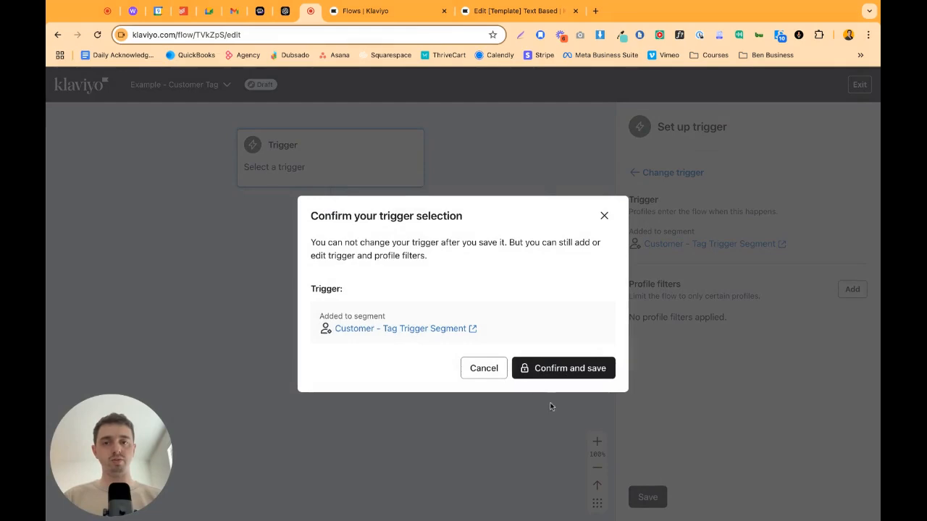
click(545, 373)
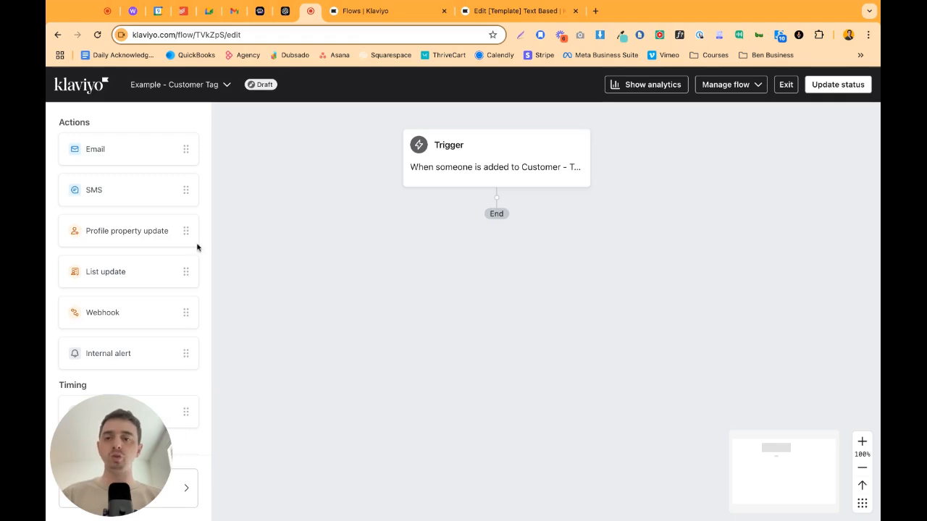
Add a profile property update after the trigger and give it a step that creates a new property.
drag(143, 232, 486, 192)
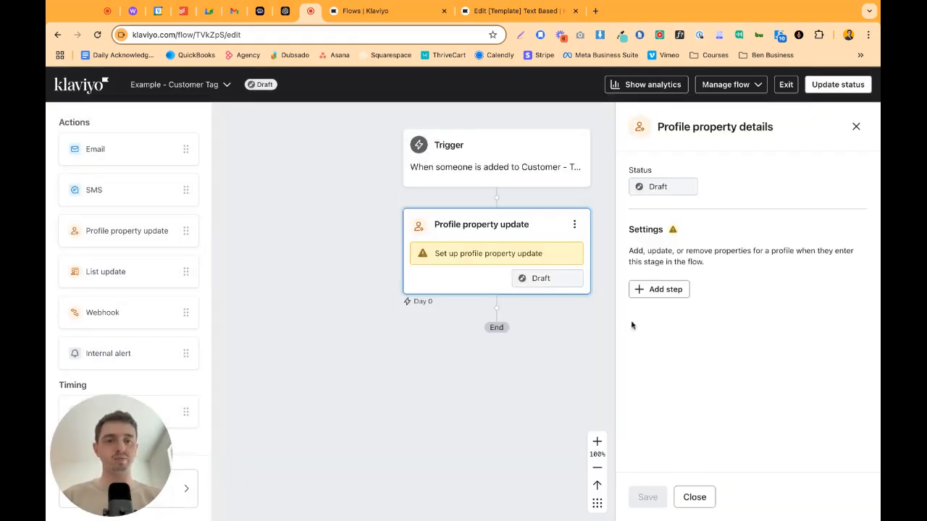
click(655, 290)
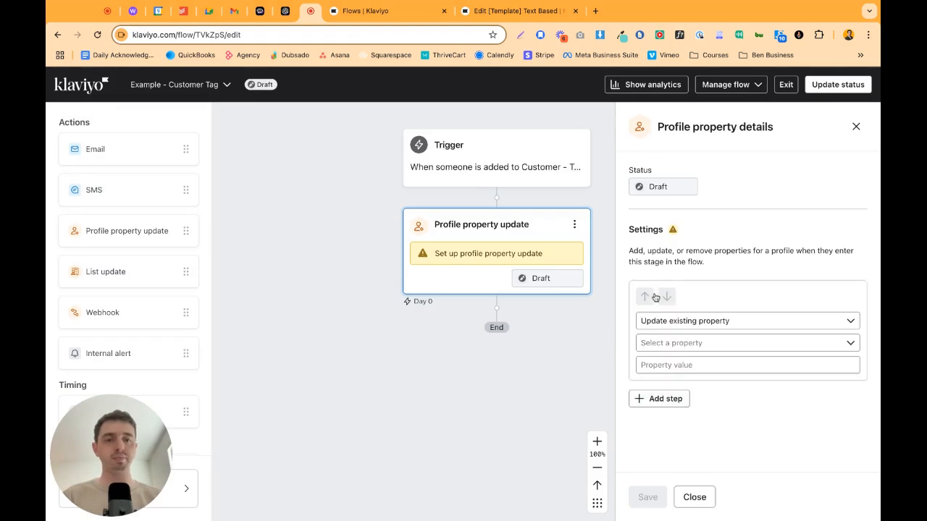
click(656, 321)
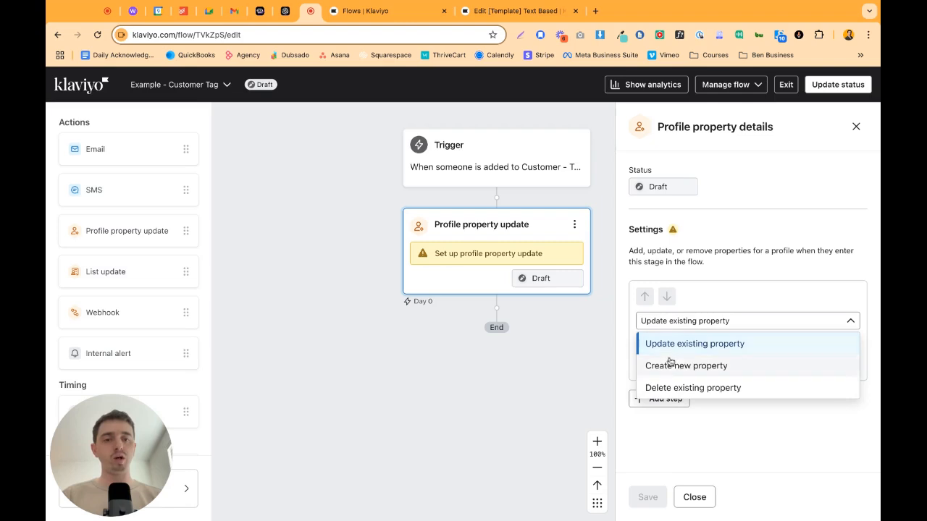
click(670, 366)
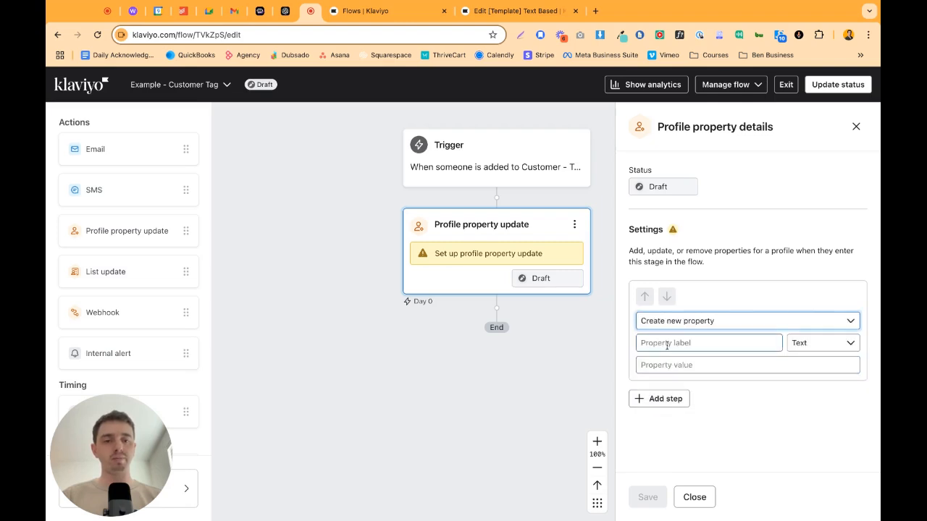
Label the new property Customer, make it a Boolean with the value True, and save the update.
click(667, 345)
text(C)
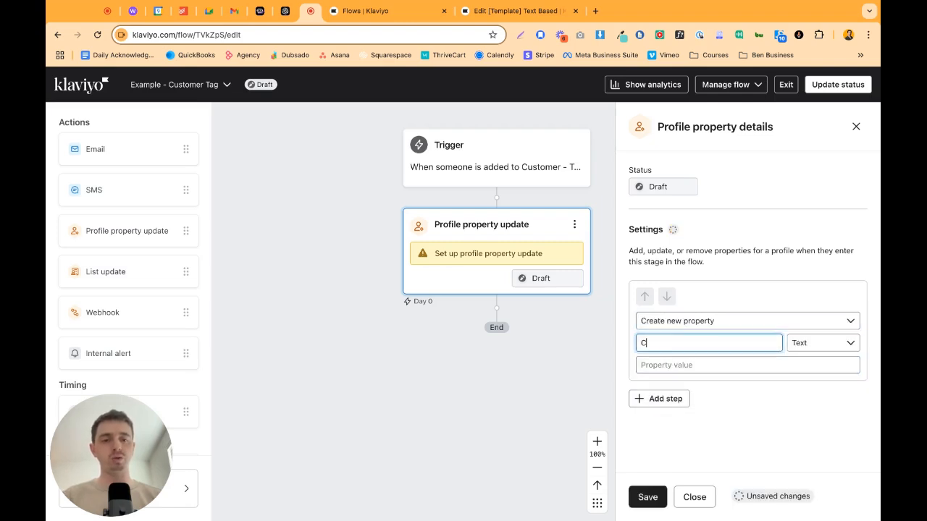
text(ustomer)
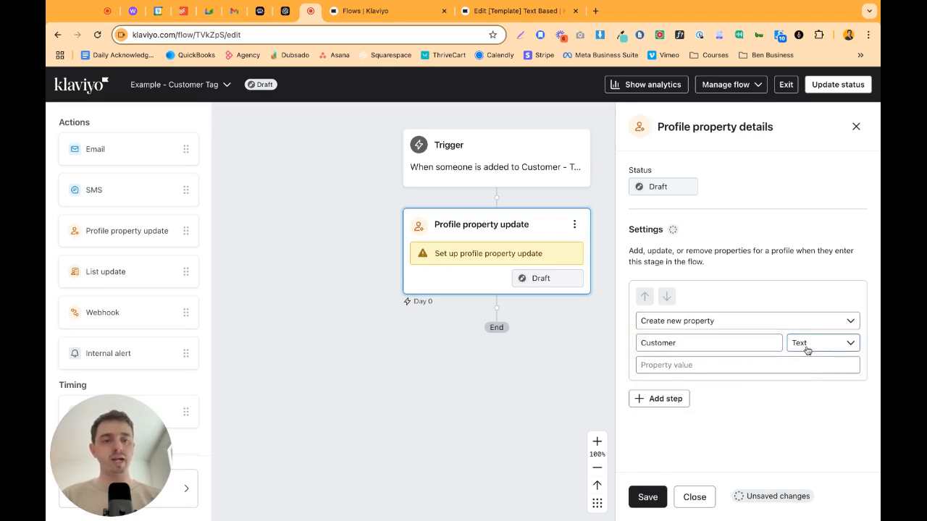
click(806, 346)
click(804, 388)
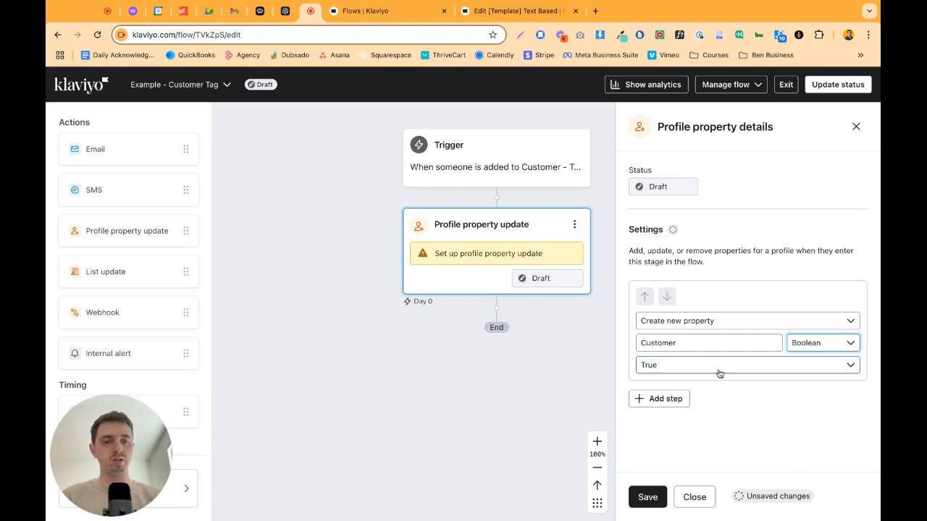
click(648, 497)
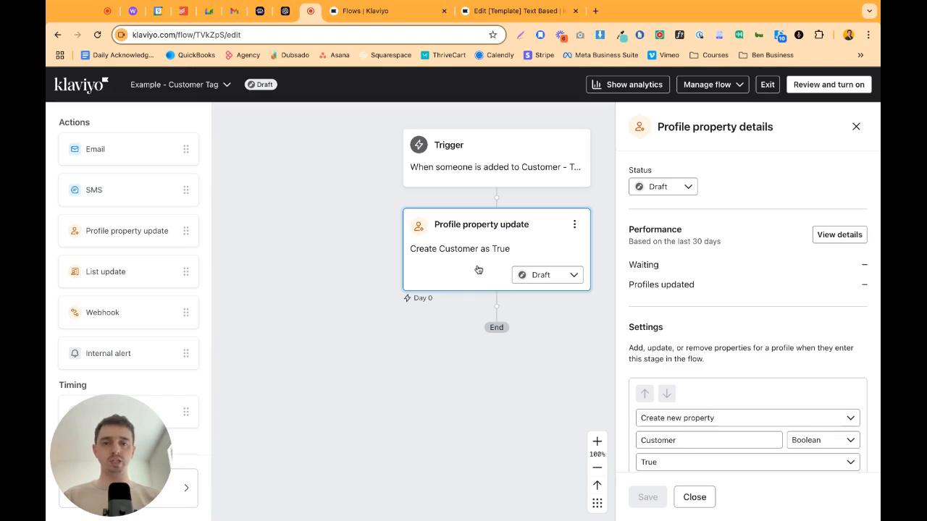
Check the status choices of the profile property update and open the option to add past profiles to the flow.
click(532, 276)
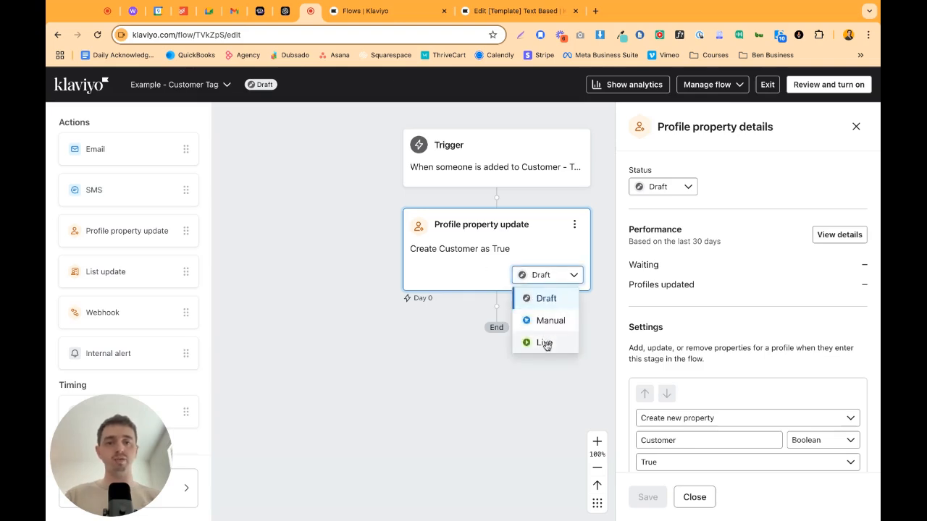
click(779, 294)
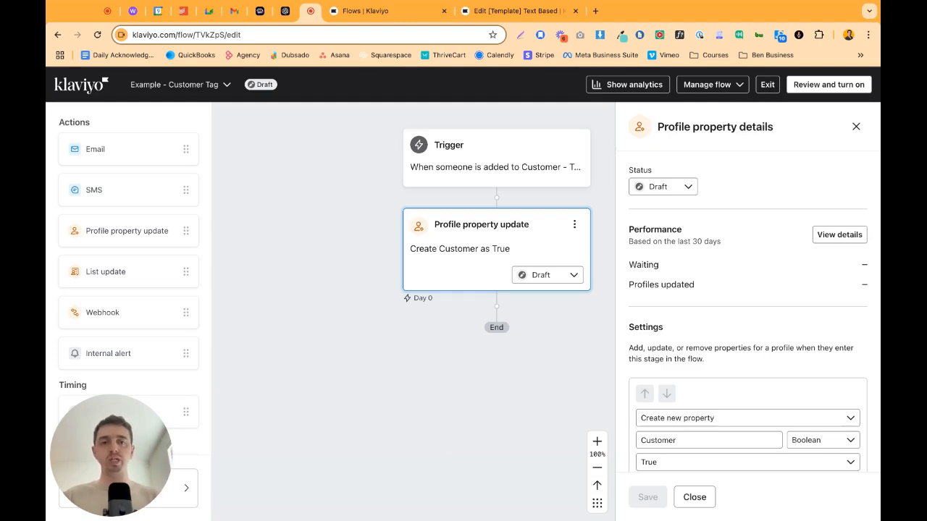
click(697, 89)
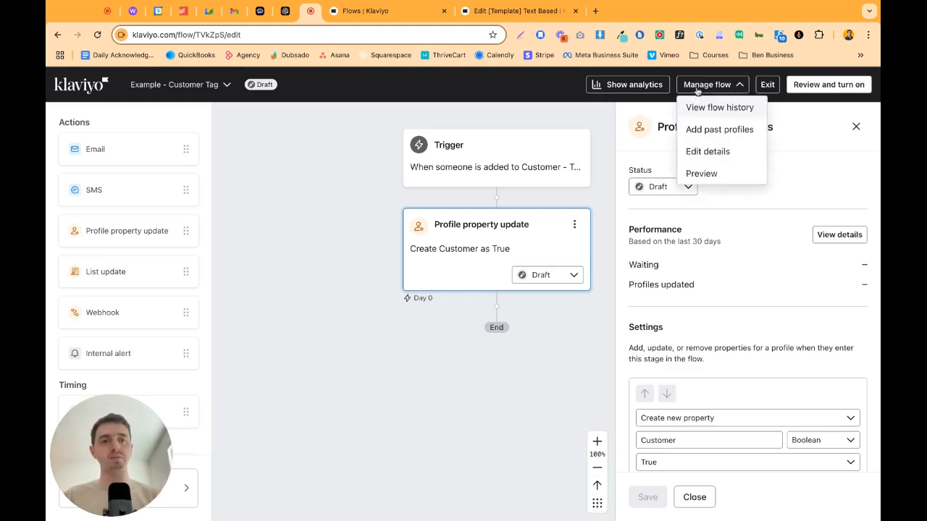
click(705, 133)
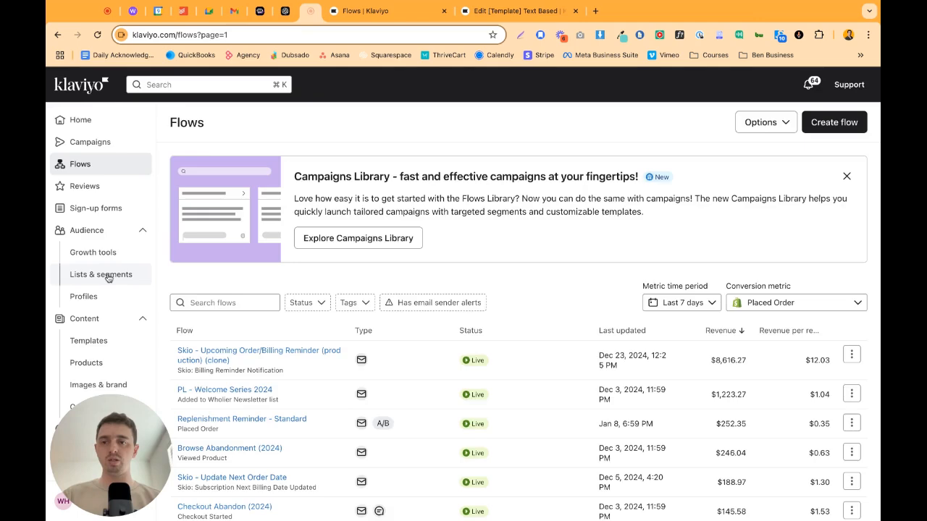
Set up a segment named "test" for profiles whose Boolean property Customer is true.
click(106, 275)
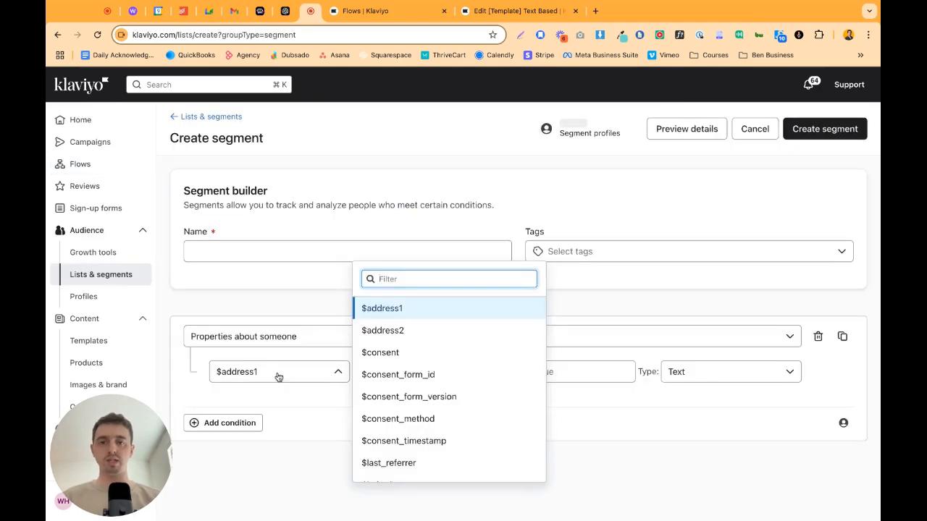
text(cus)
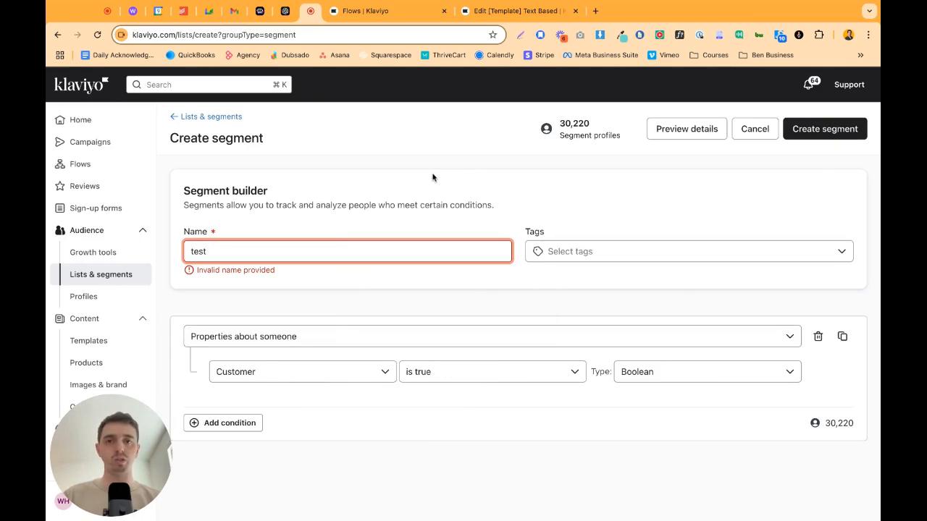
Return to the email template and open the show/hide logic builder for the 20% off discount banner image.
click(498, 14)
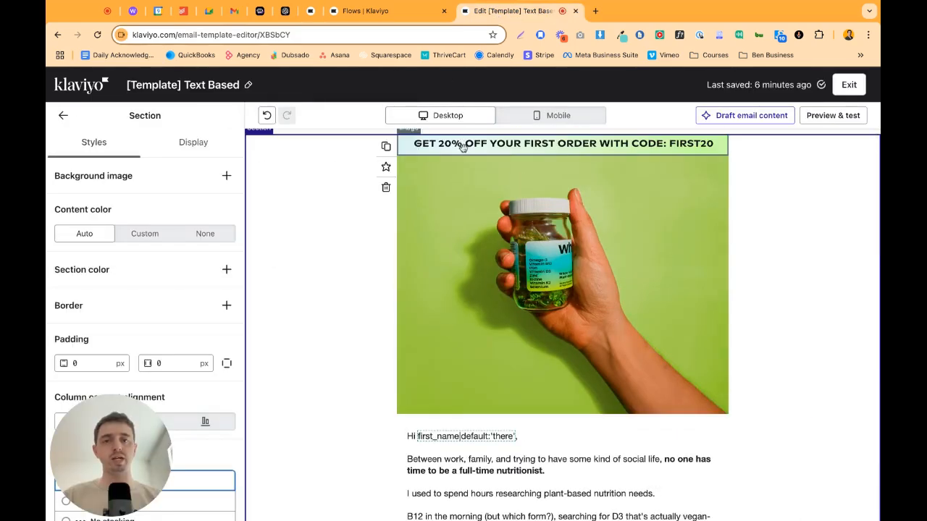
click(462, 147)
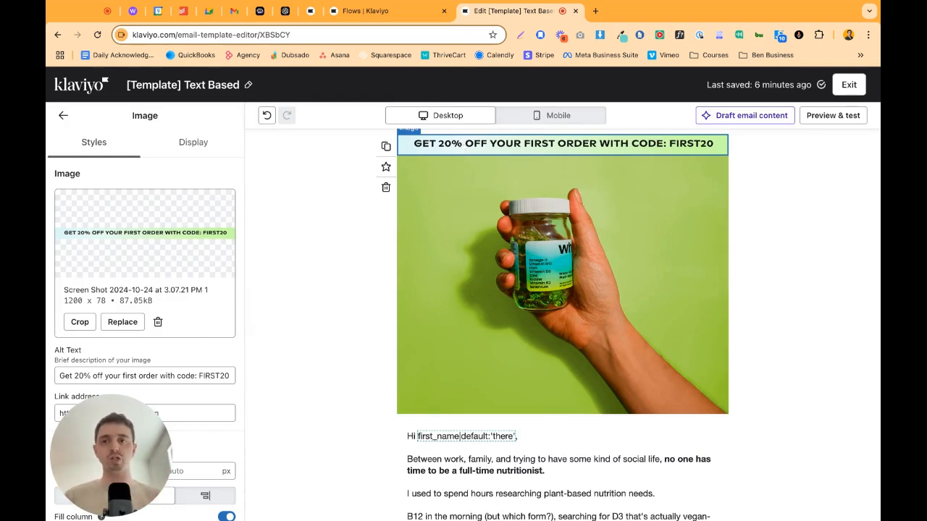
click(194, 143)
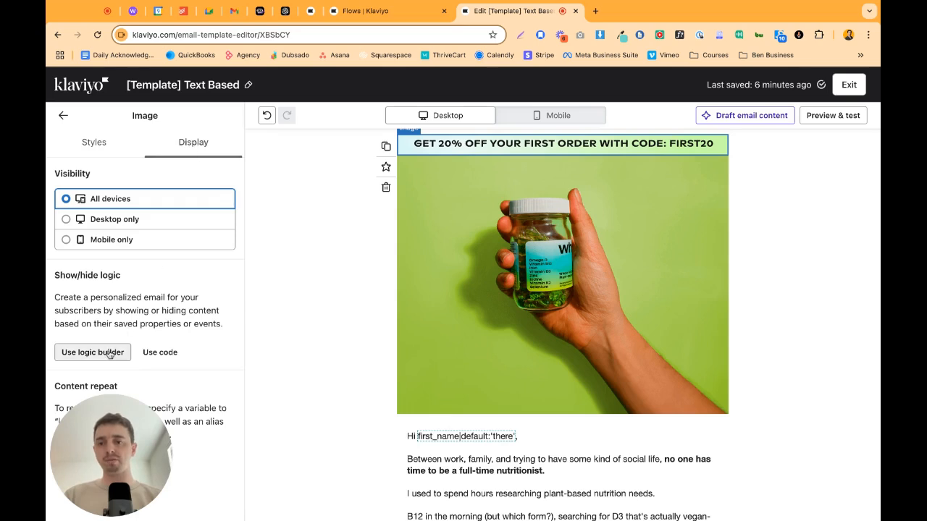
click(93, 352)
Set the banner's display condition to the Customer property is not set, and save the logic.
click(116, 210)
text(custom)
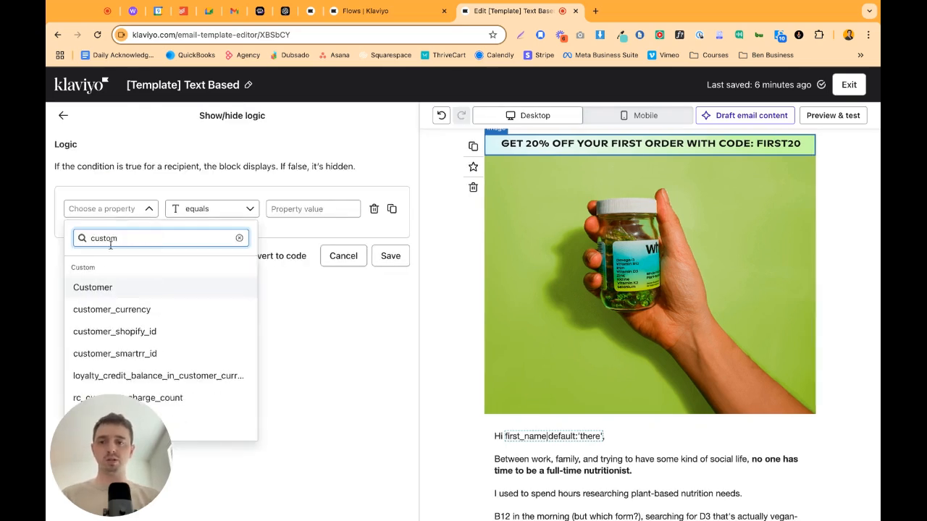
click(95, 288)
click(228, 211)
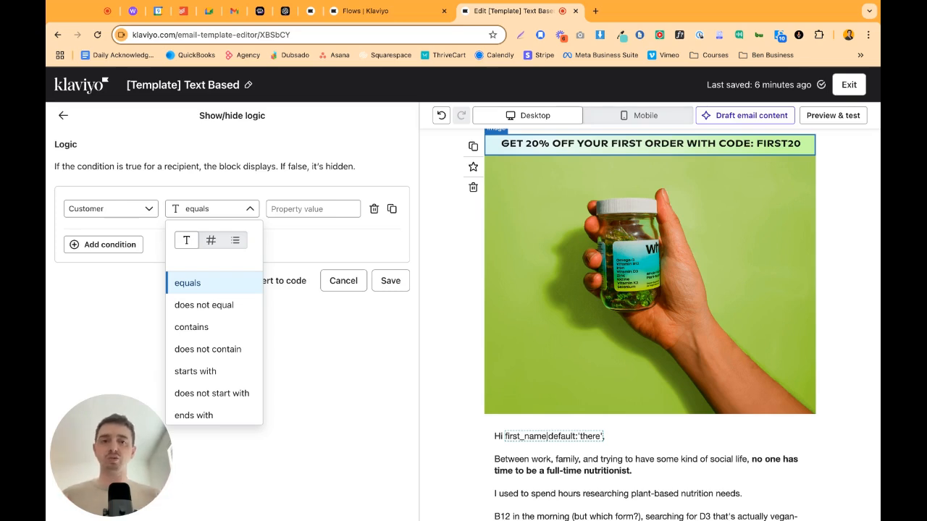
scroll(229, 377, down, 3)
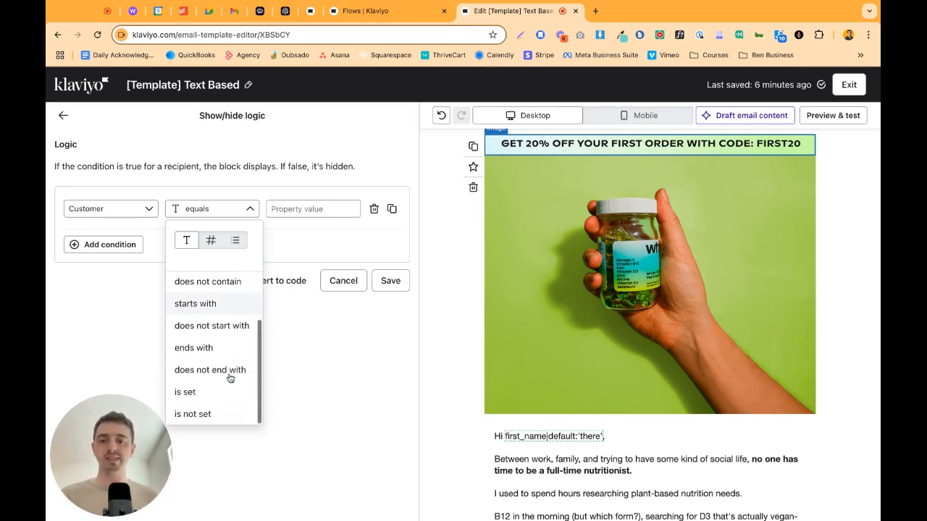
click(209, 414)
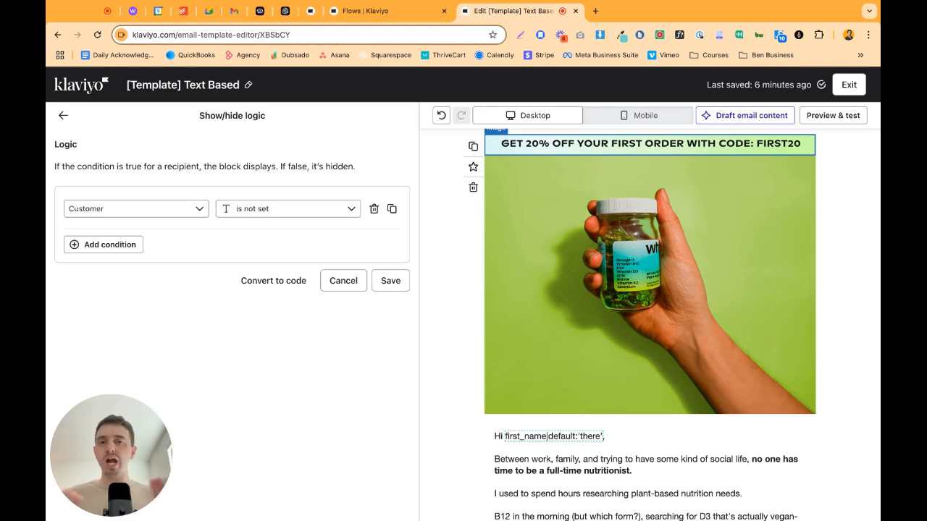
click(390, 281)
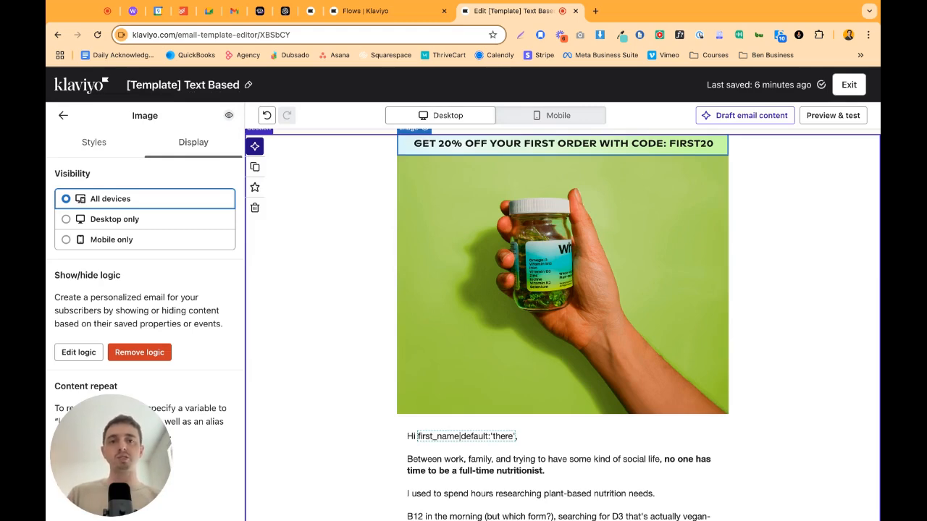
Preview the email with the default profile, then search for an existing customer's profile and preview the email as that person.
click(827, 120)
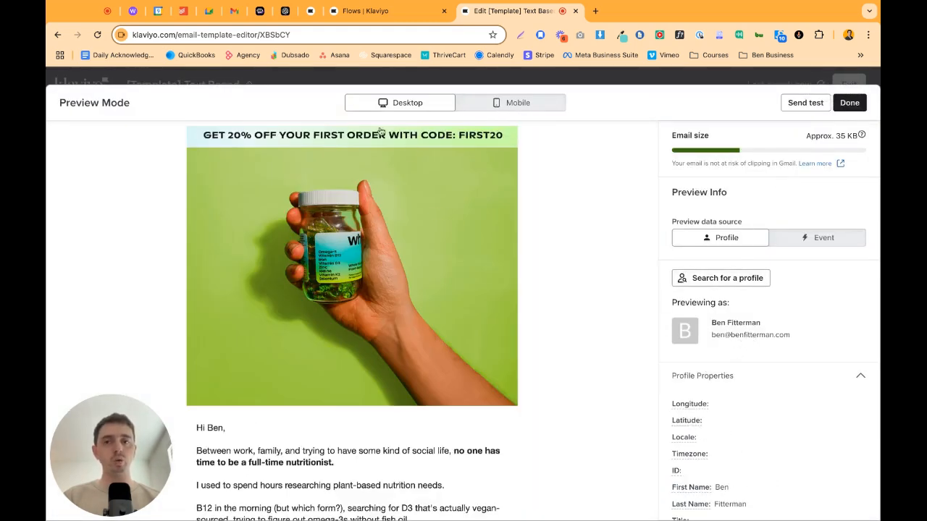
scroll(746, 424, down, 1)
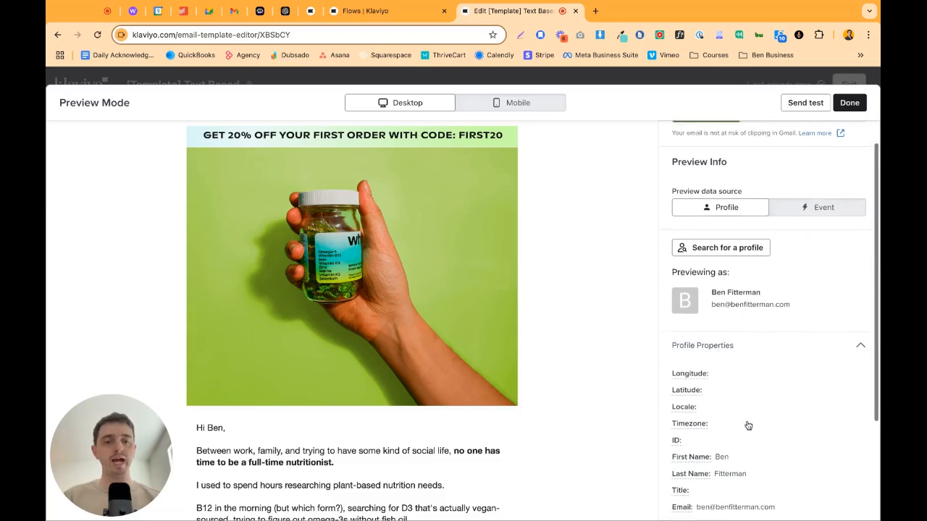
scroll(749, 416, up, 1)
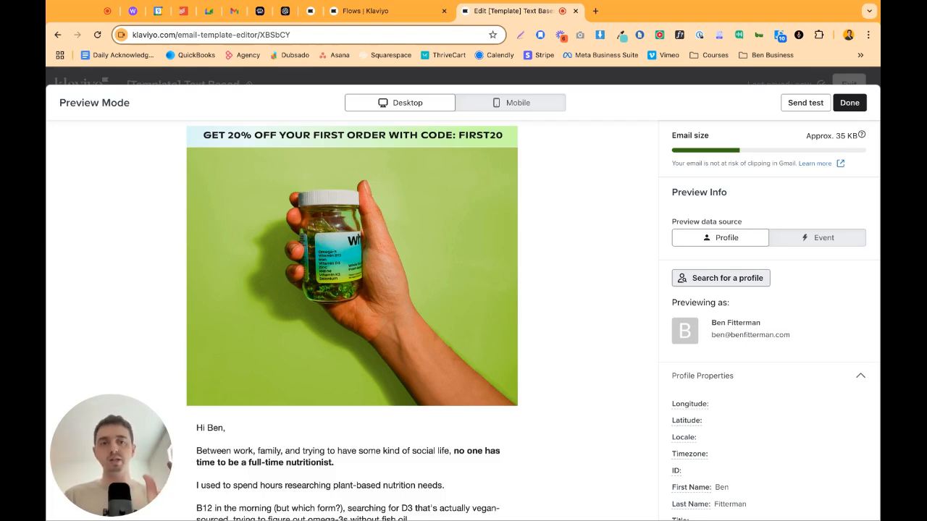
click(727, 278)
click(698, 173)
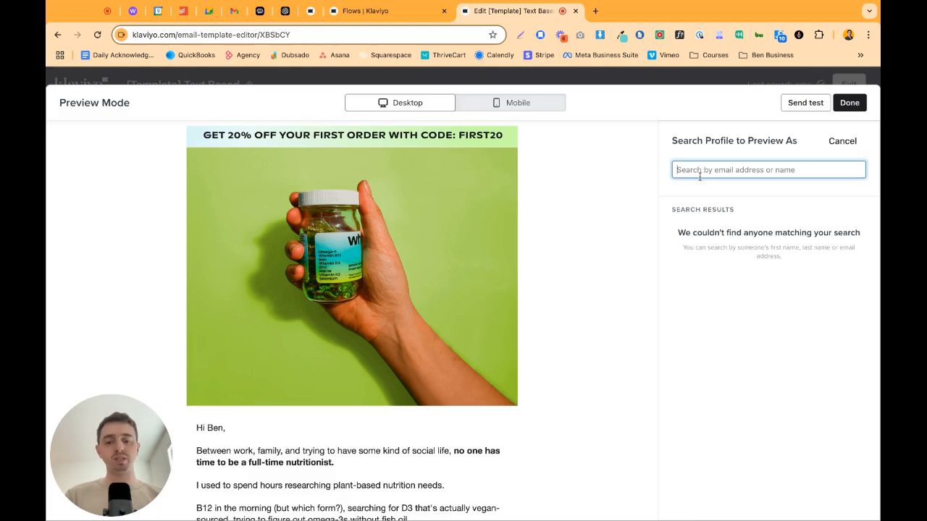
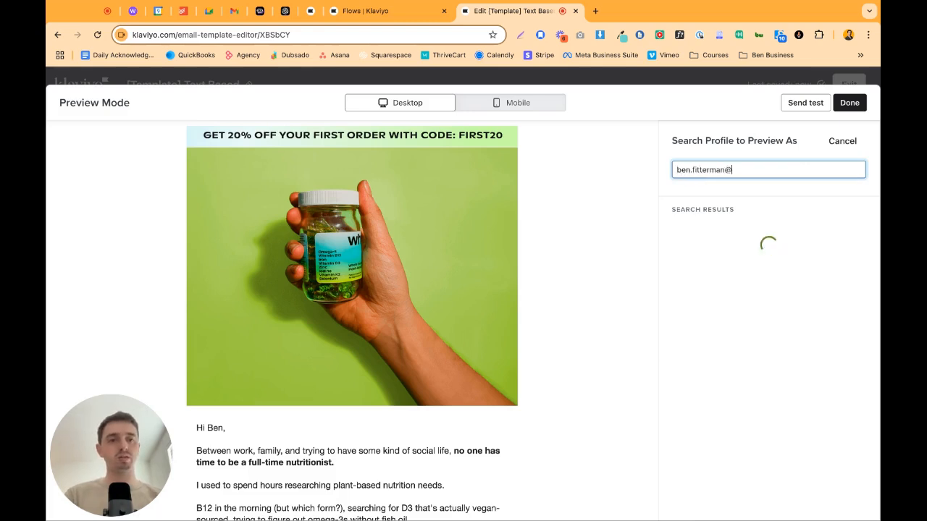
click(712, 239)
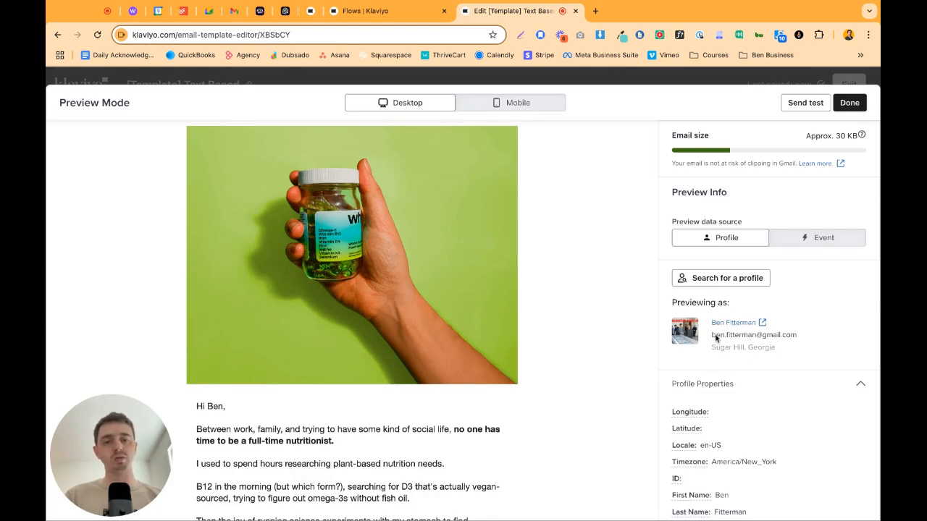
Check the previewed profile's custom properties for the Customer value, and close the preview.
scroll(724, 384, down, 5)
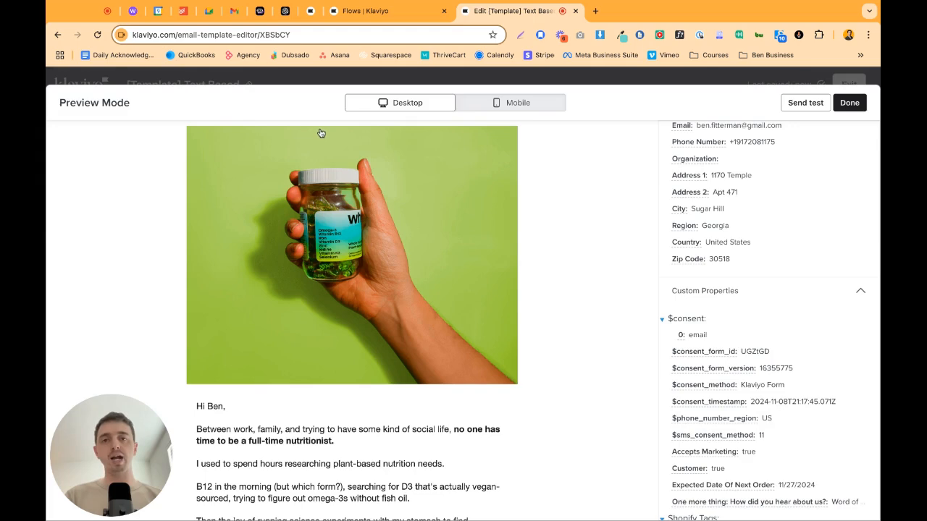
scroll(709, 347, down, 2)
scroll(708, 374, up, 5)
click(849, 102)
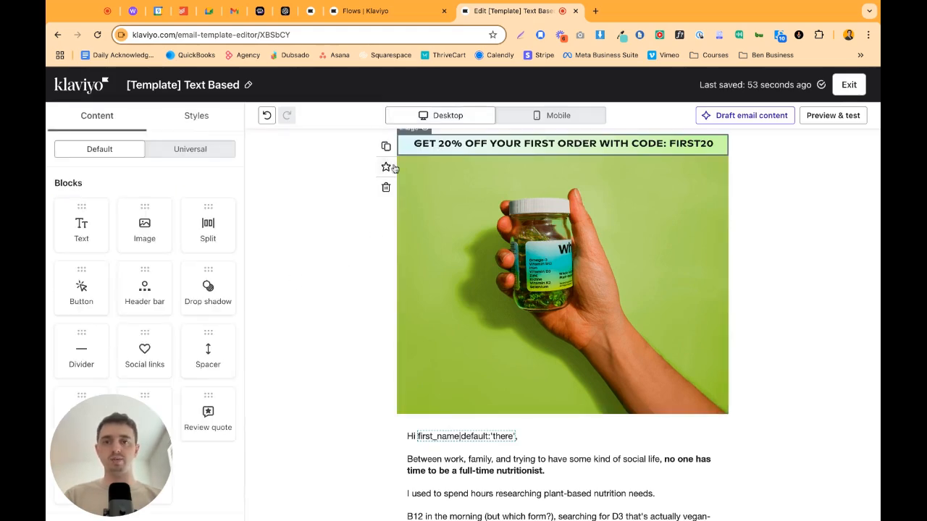
Save the discount banner block as universal content named "Universal Prospect Discount Show/hide".
click(386, 167)
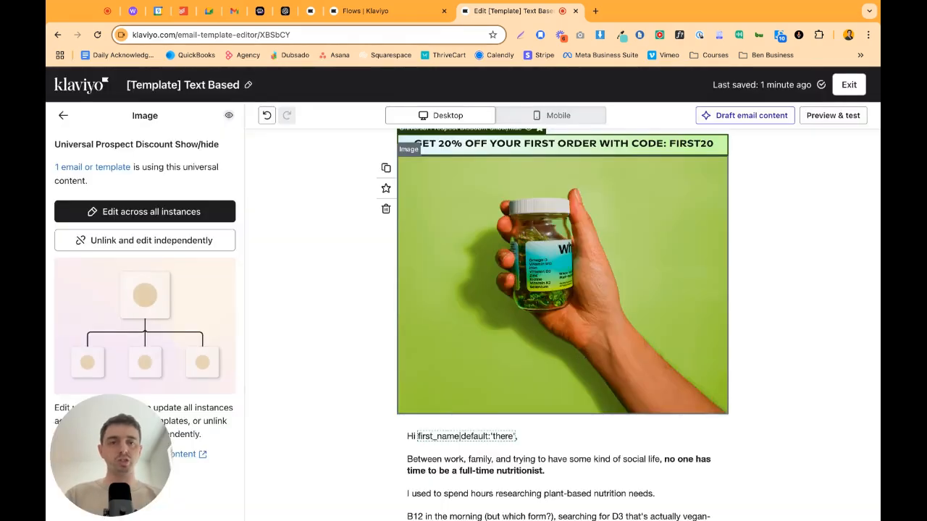